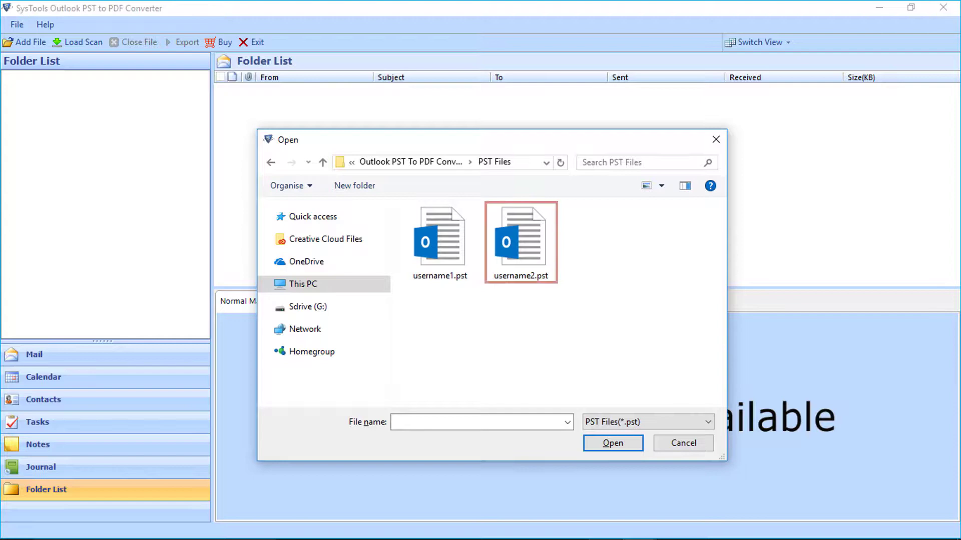
# - Select username2.pst in the Open dialog as the PST file to add
pyautogui.click(521, 242)
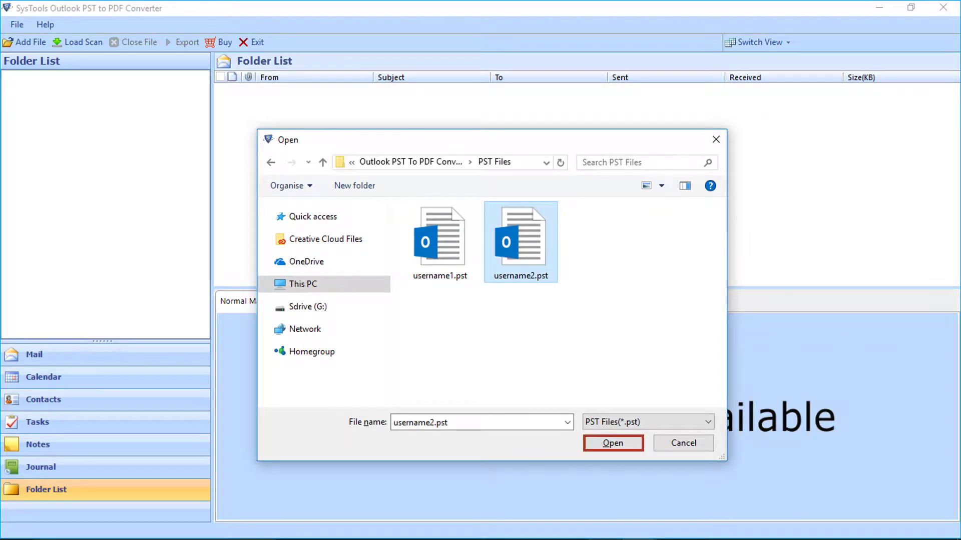
pyautogui.click(612, 443)
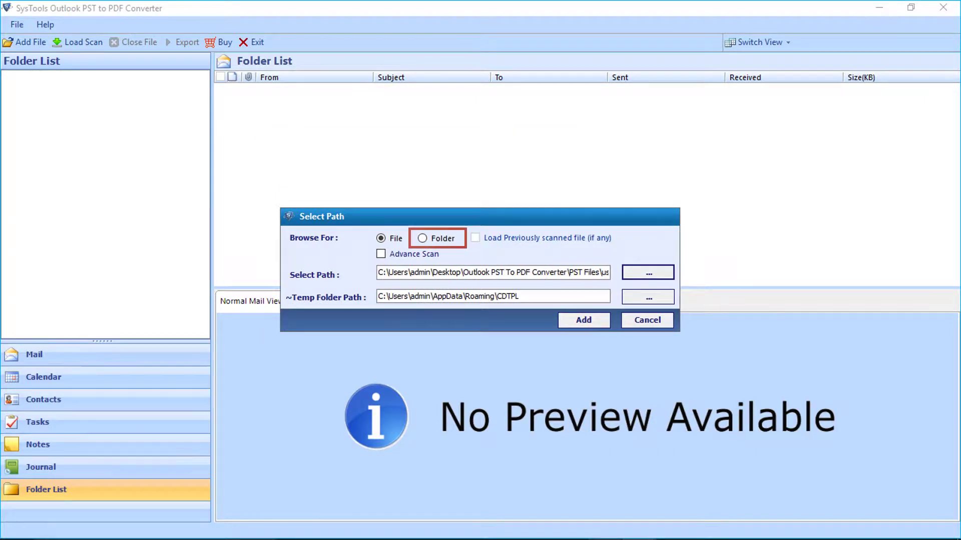
# - Add the E:\PST Files folder as the source in Folder mode with Advance Scan enabled
pyautogui.click(422, 238)
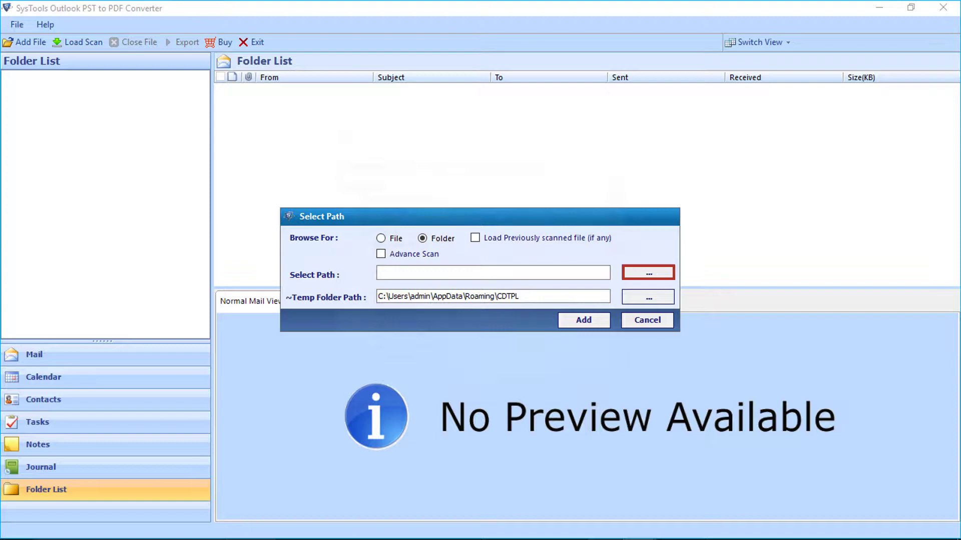
pyautogui.click(647, 272)
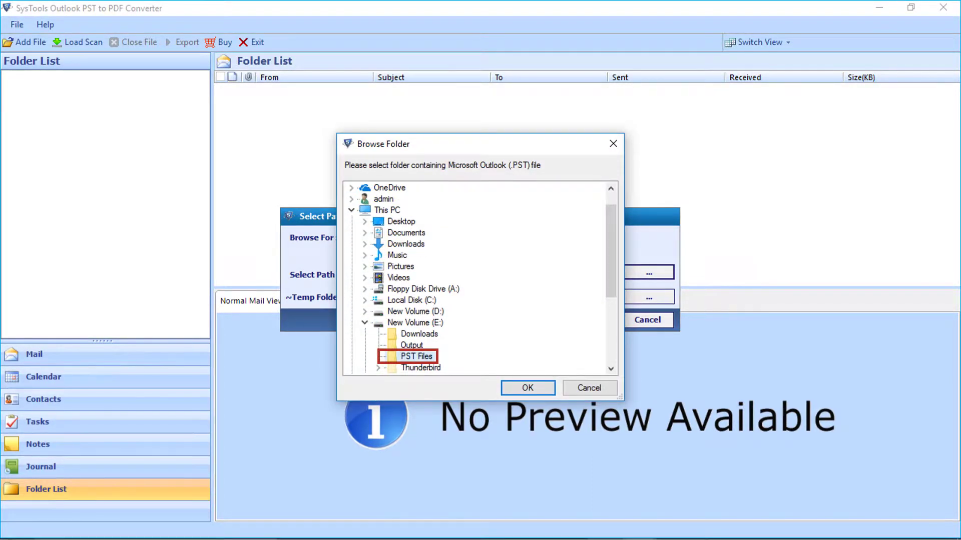
pyautogui.click(416, 356)
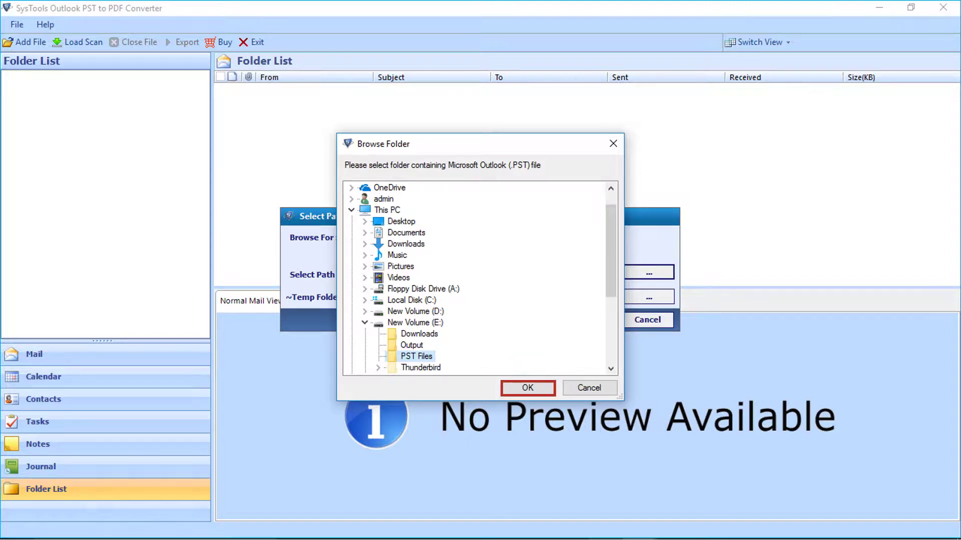
pyautogui.click(527, 388)
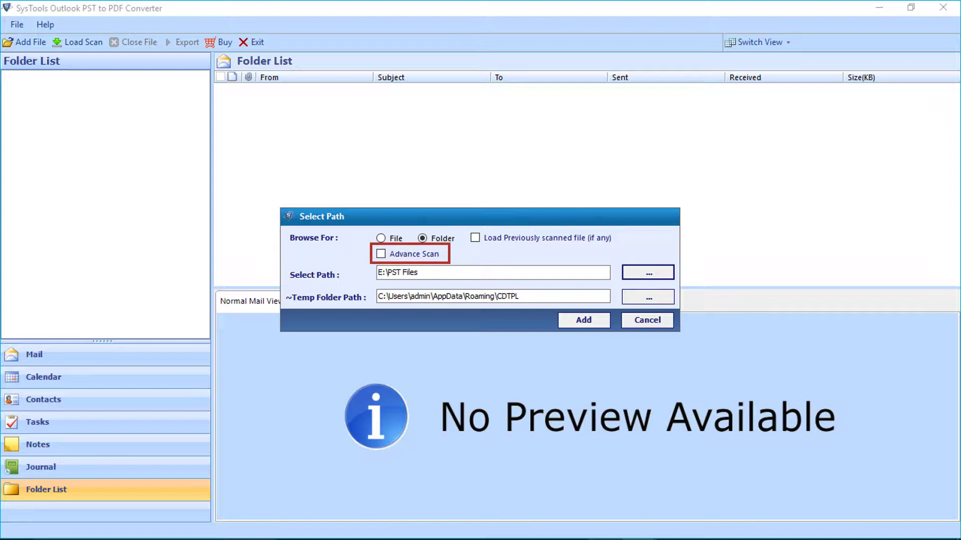
pyautogui.click(381, 254)
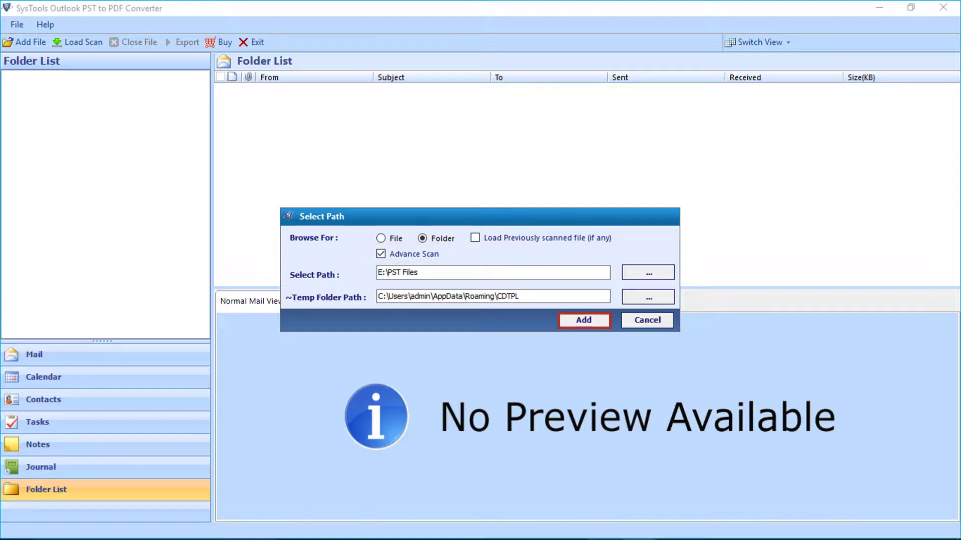
# - Add and scan the PST files from the folder, acknowledging the success and scanning dialogs
pyautogui.click(583, 321)
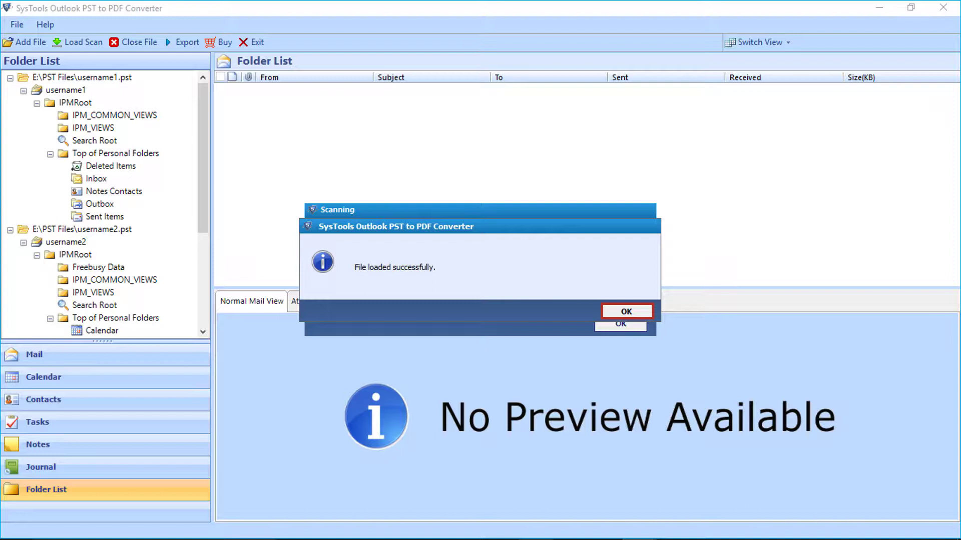
pyautogui.click(626, 312)
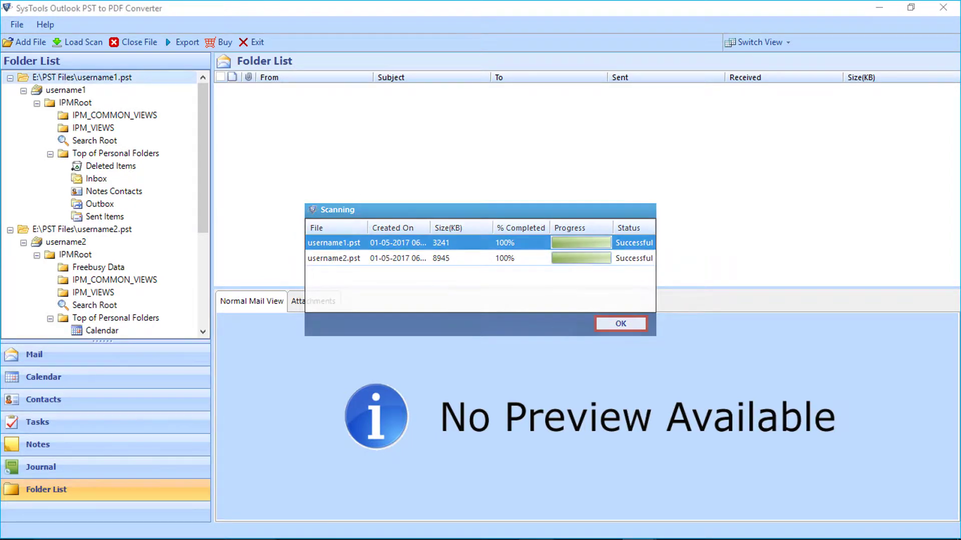
pyautogui.click(620, 324)
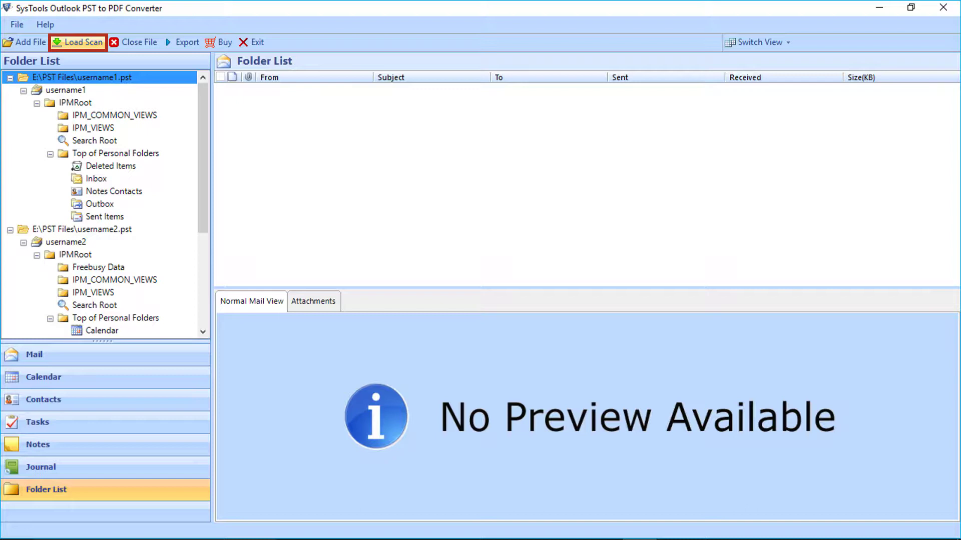
# - Load the previously scanned PST via Load Scan and show username2's Inbox mails
pyautogui.click(78, 42)
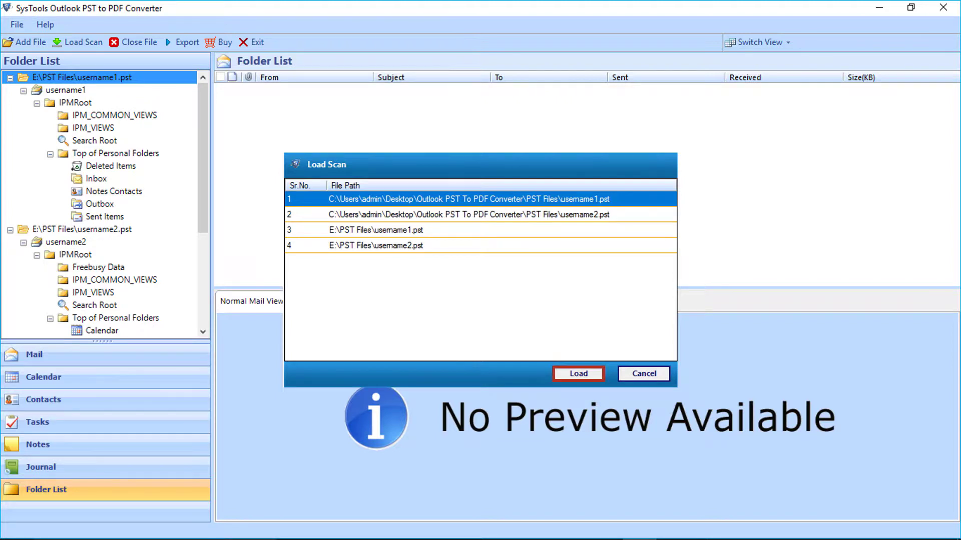
pyautogui.click(578, 372)
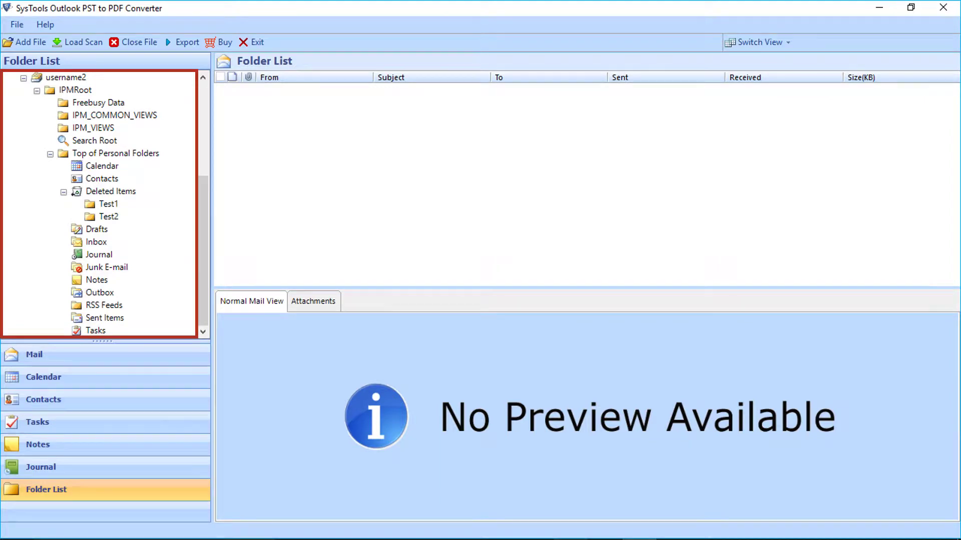
pyautogui.click(96, 242)
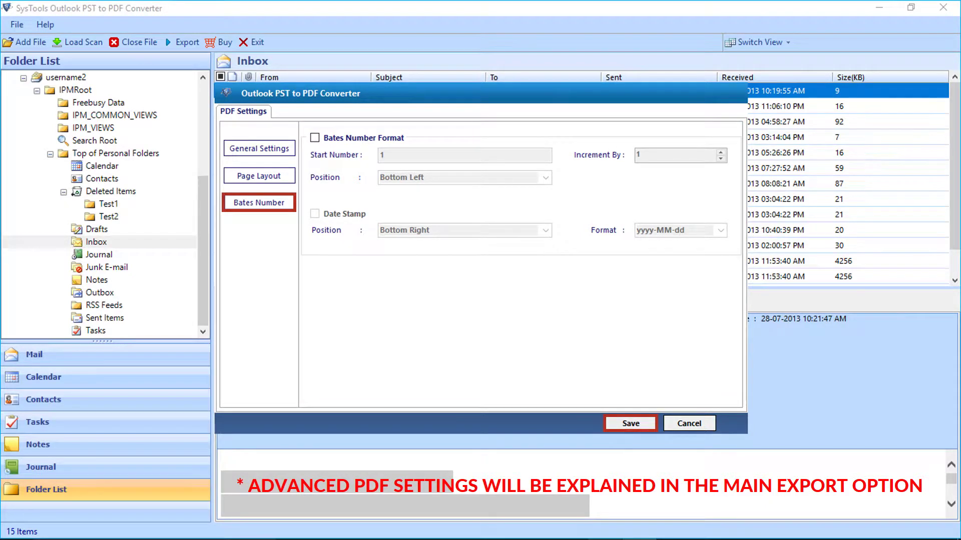
# - Save the PDF settings and return to the Export Option screen
pyautogui.click(631, 423)
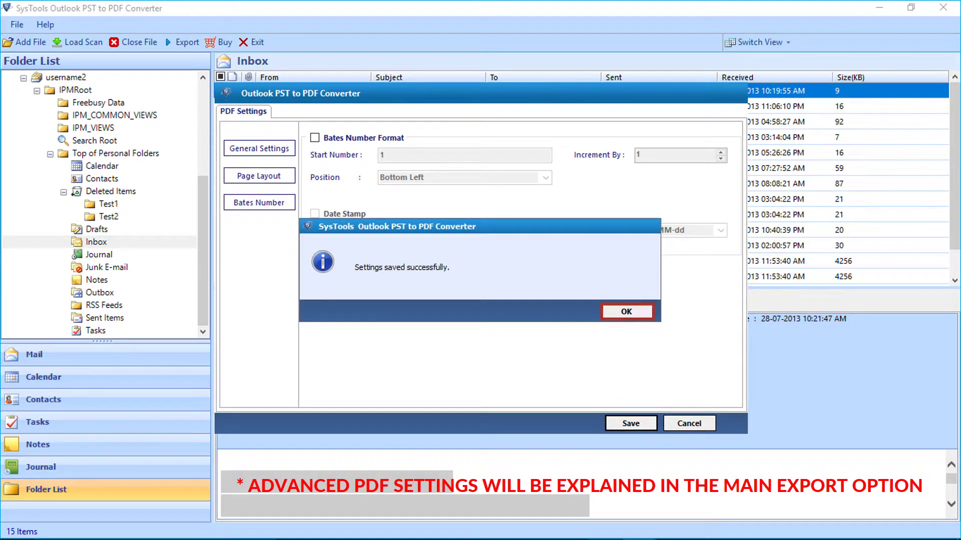
pyautogui.click(627, 312)
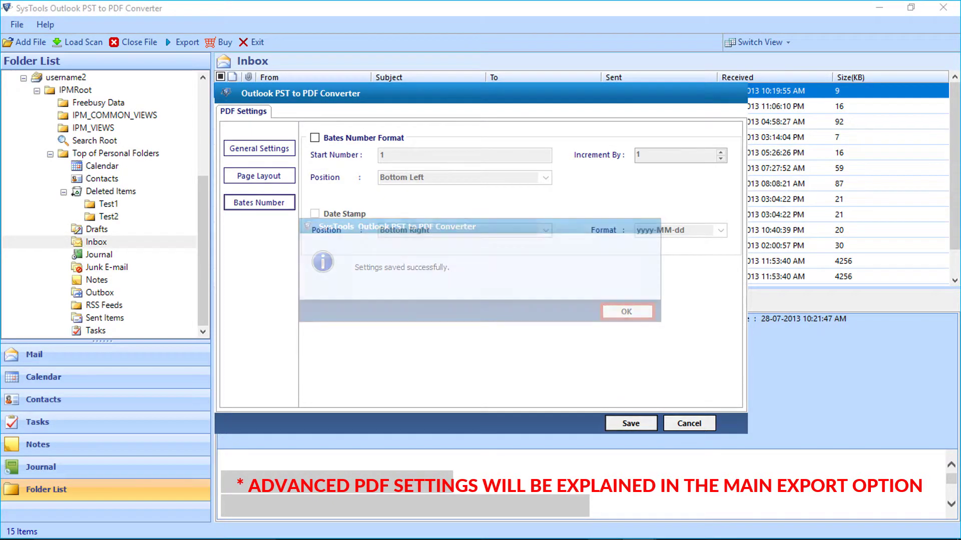
pyautogui.click(689, 424)
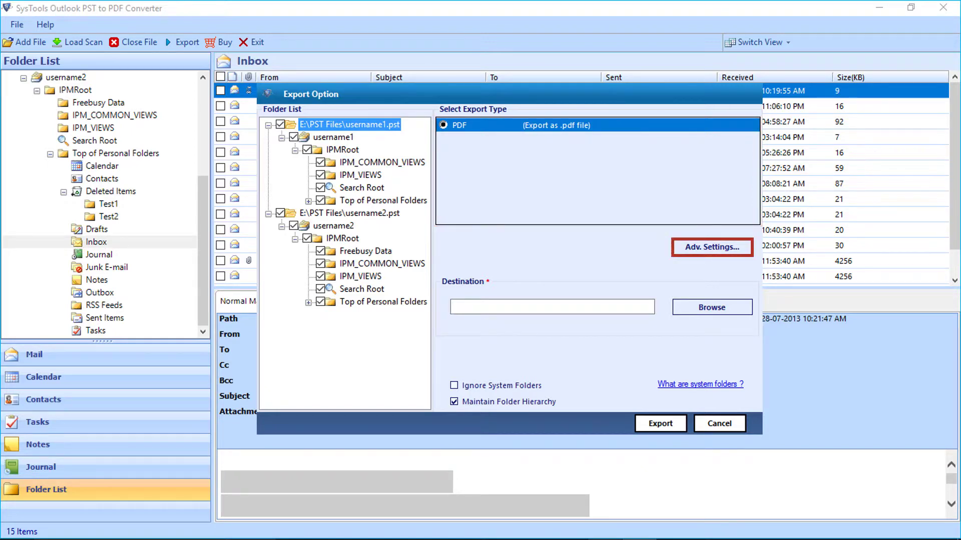
# - Save advanced PDF settings with Bates numbering from 1 at bottom left and an MM-dd-yyyy date stamp
pyautogui.click(712, 246)
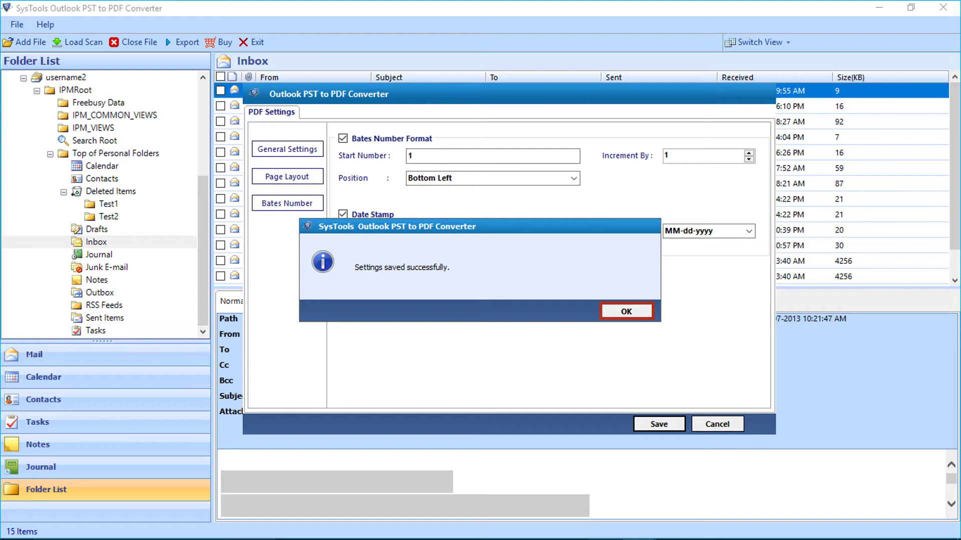
pyautogui.press('Return')
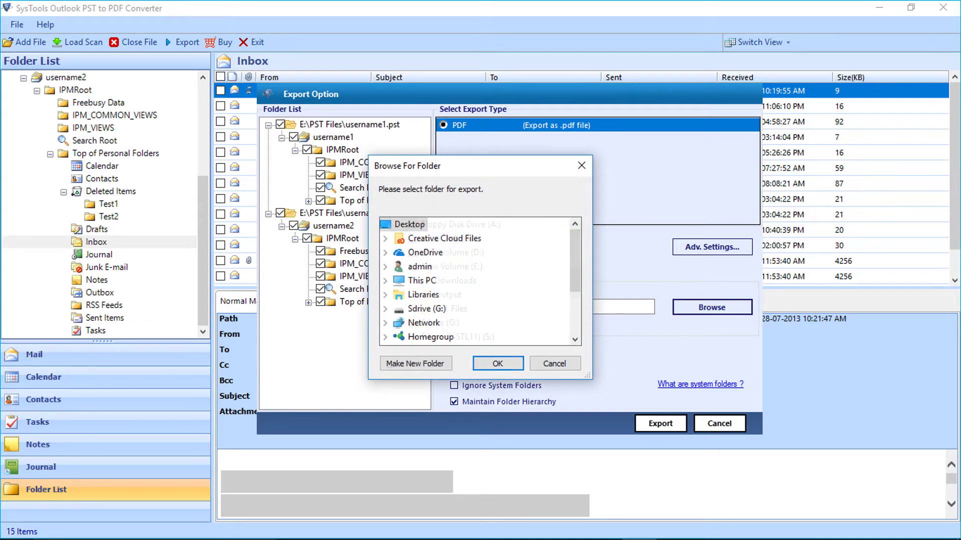
# - Set E:\Output as the export destination, keeping system folders ignored and hierarchy maintained
pyautogui.click(447, 295)
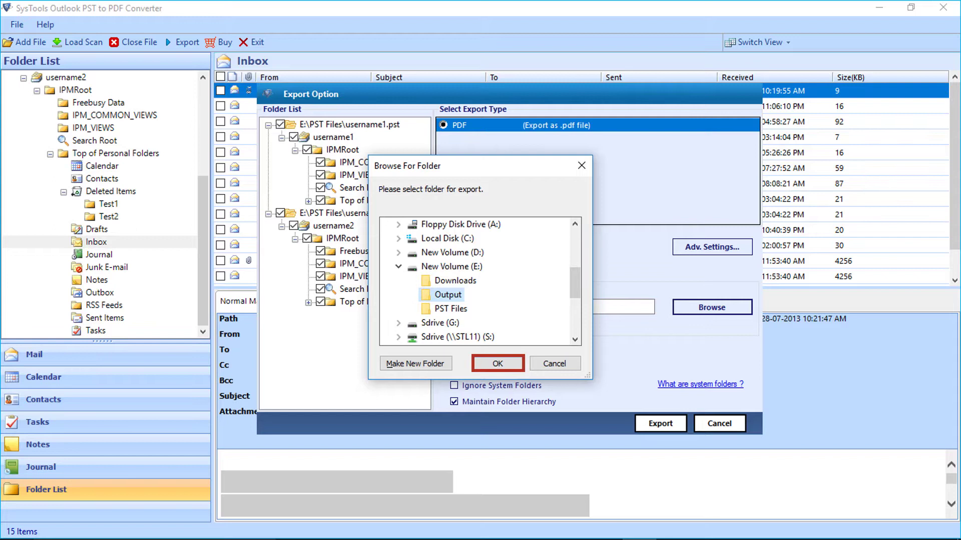
pyautogui.click(498, 363)
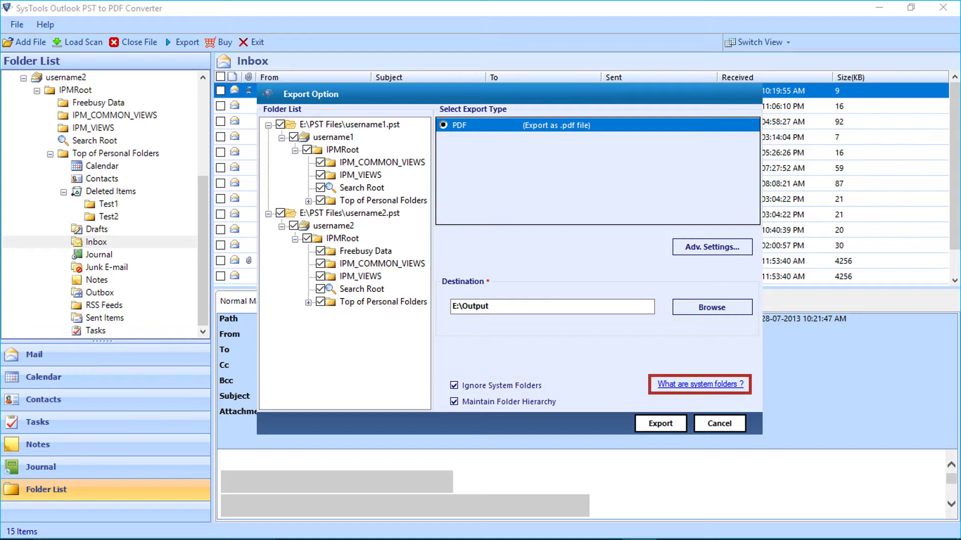
# - Review the system folders explanation, then export the mails of both PST files to PDF
pyautogui.click(700, 384)
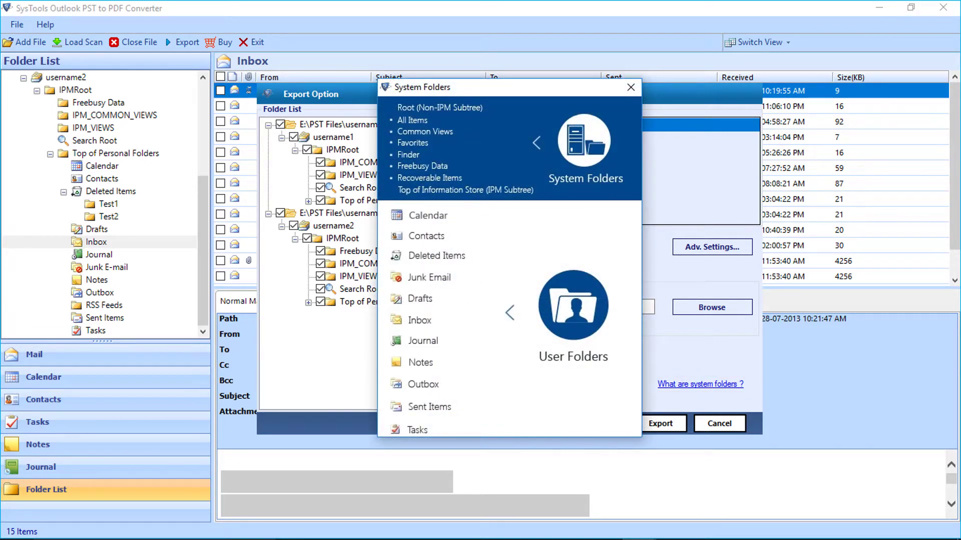
pyautogui.click(630, 87)
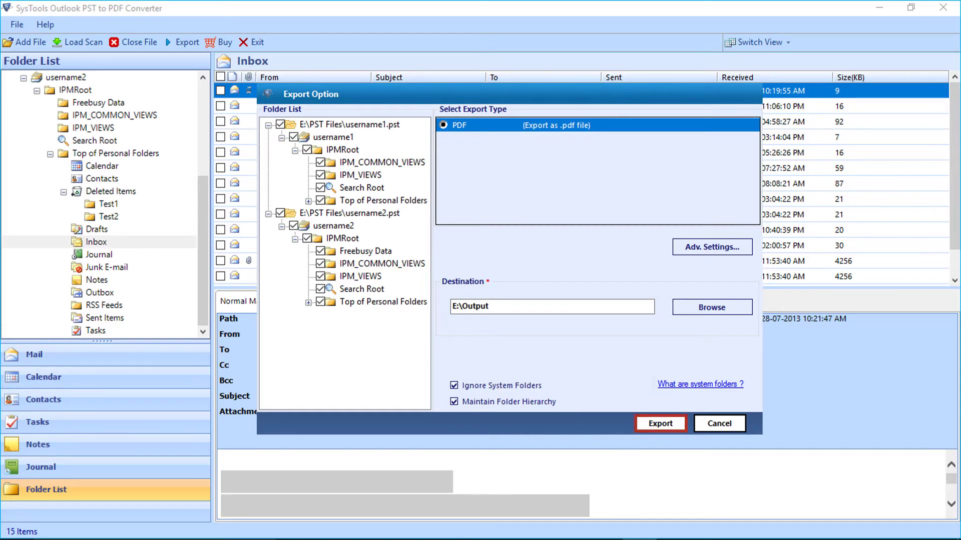
pyautogui.click(660, 424)
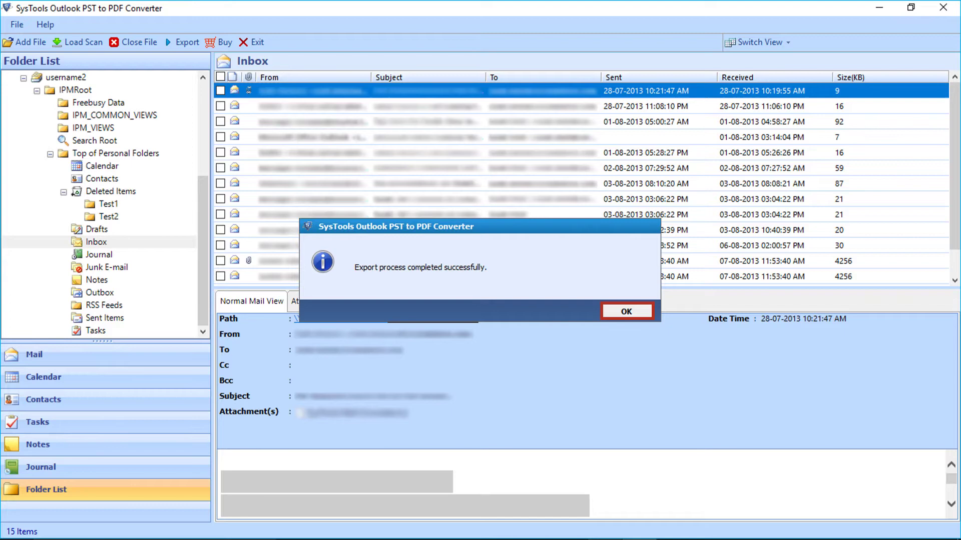
# - Acknowledge export completion and save the report as E:\Output\Export Report.csv
pyautogui.click(626, 311)
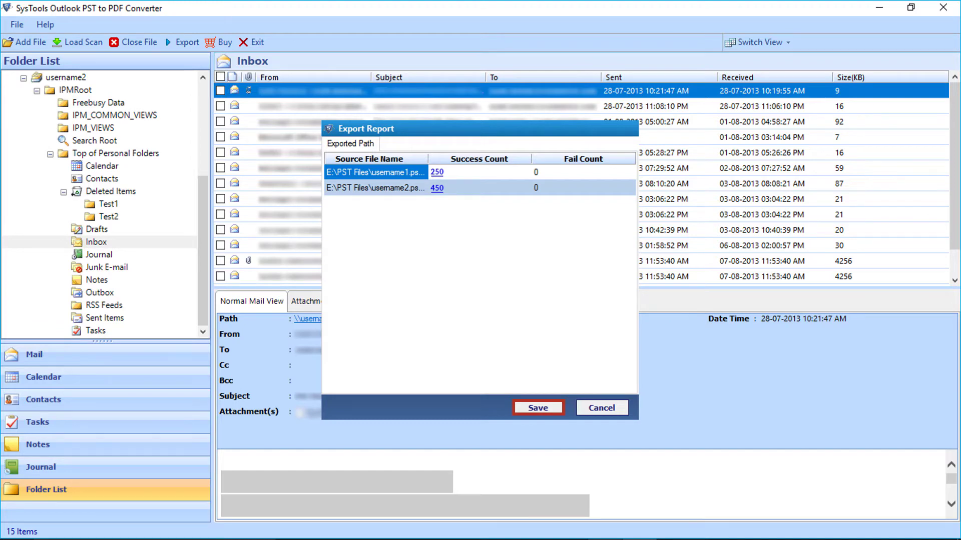
pyautogui.click(537, 408)
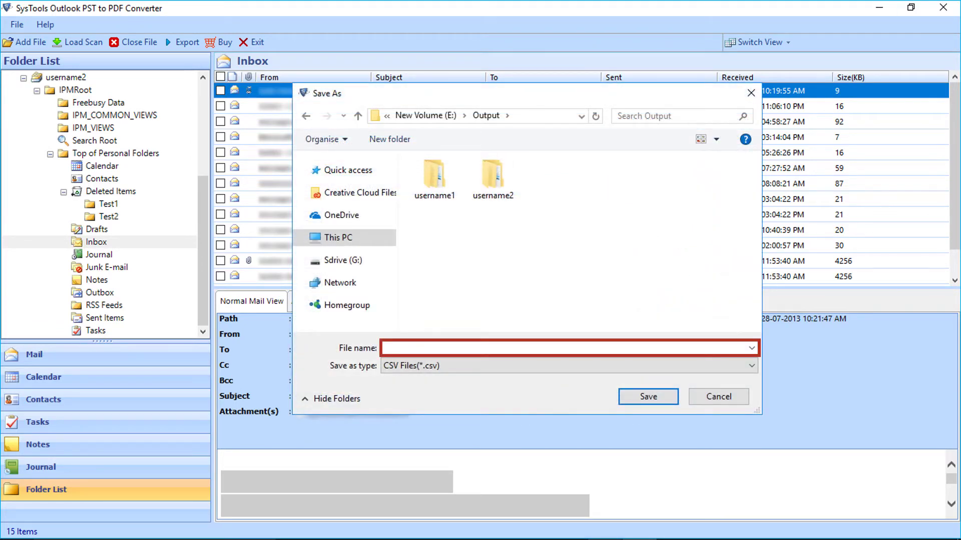
pyautogui.write('Export Report')
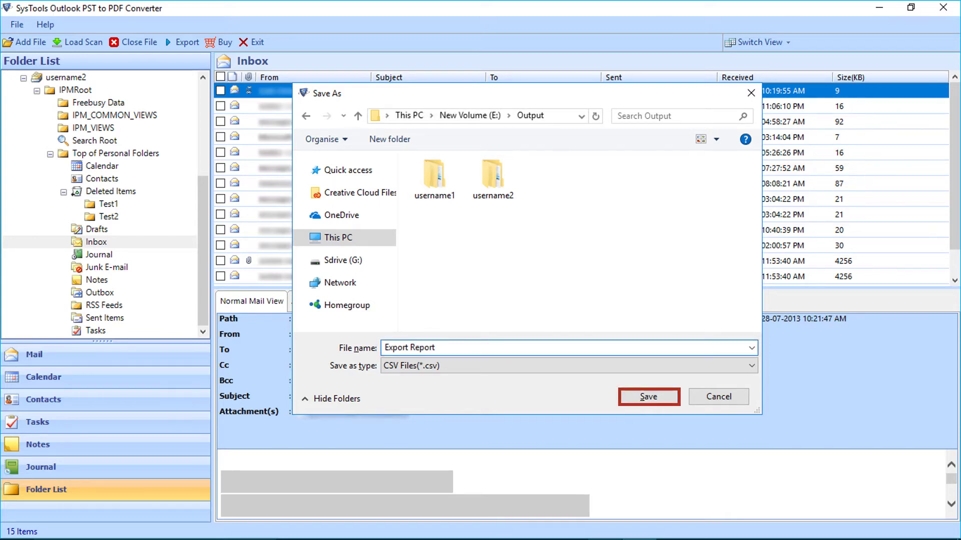
pyautogui.click(649, 396)
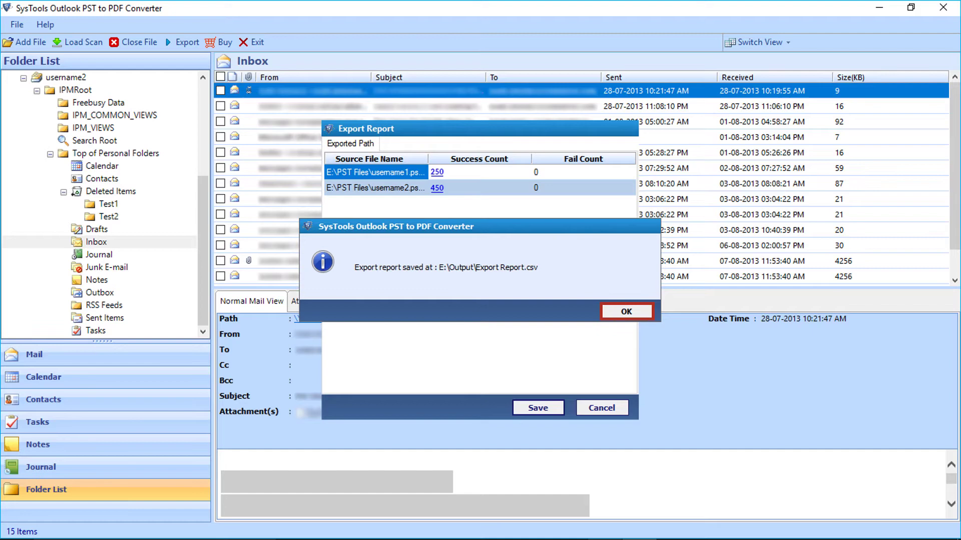
pyautogui.press('Return')
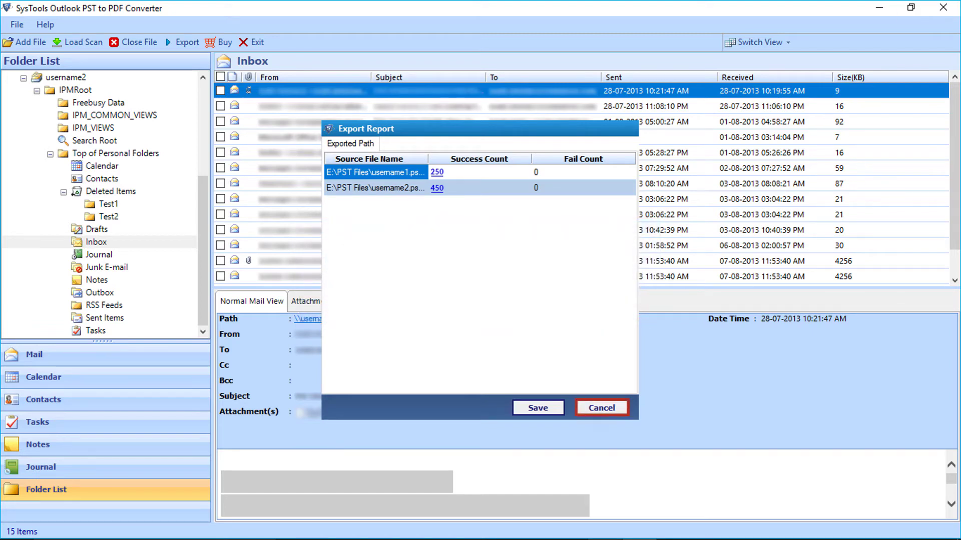
# - Close the Export Report window, confirming the prompt
pyautogui.click(602, 407)
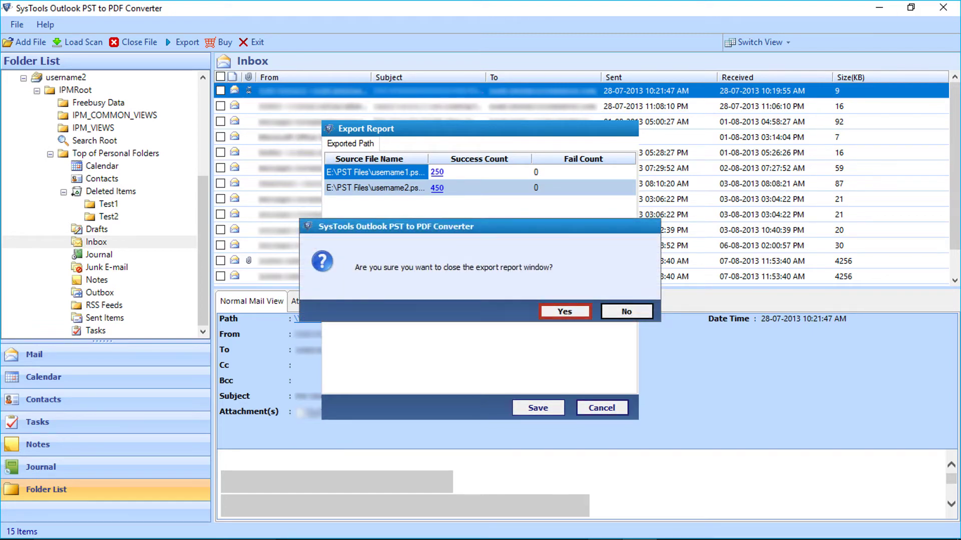
pyautogui.click(564, 311)
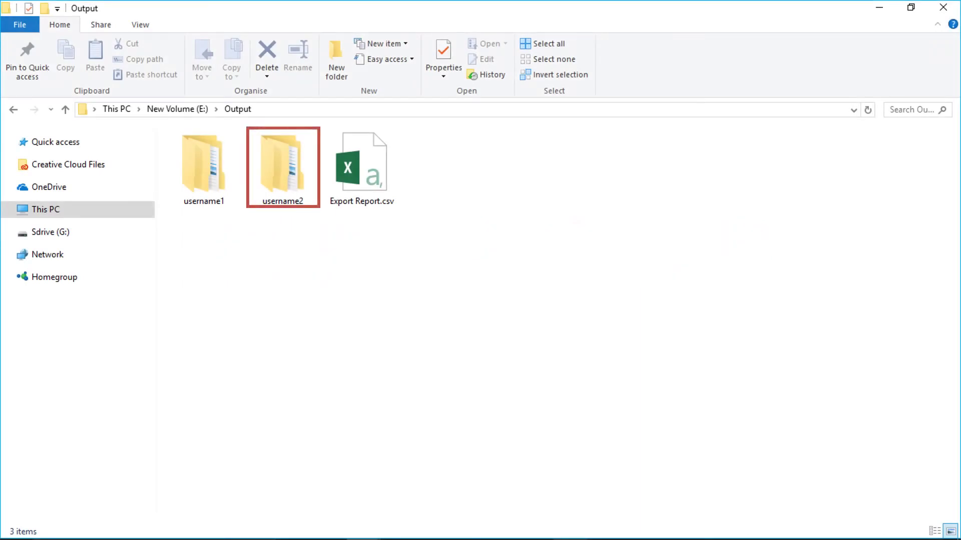
# - Browse E:\Output into username2's Inbox folder to view the exported email PDFs
pyautogui.click(283, 166)
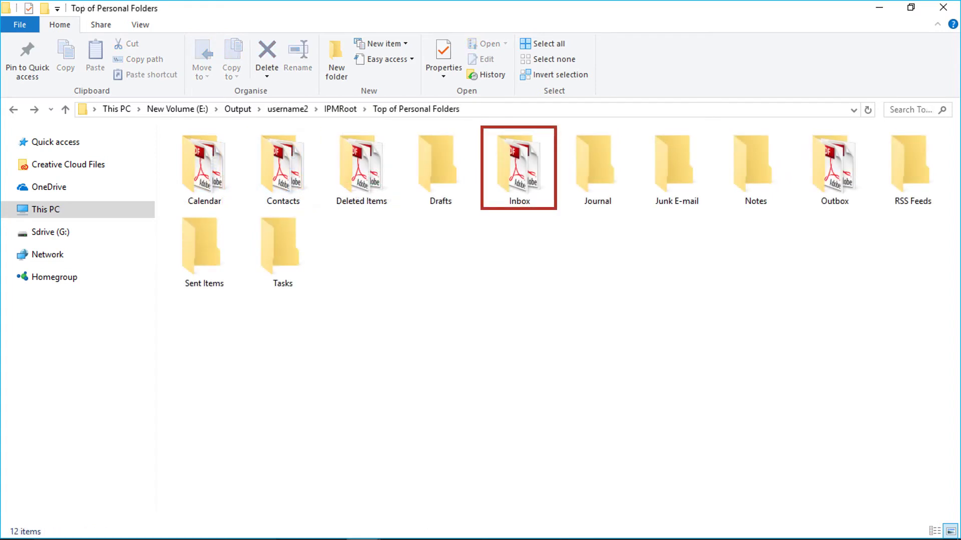
pyautogui.click(518, 167)
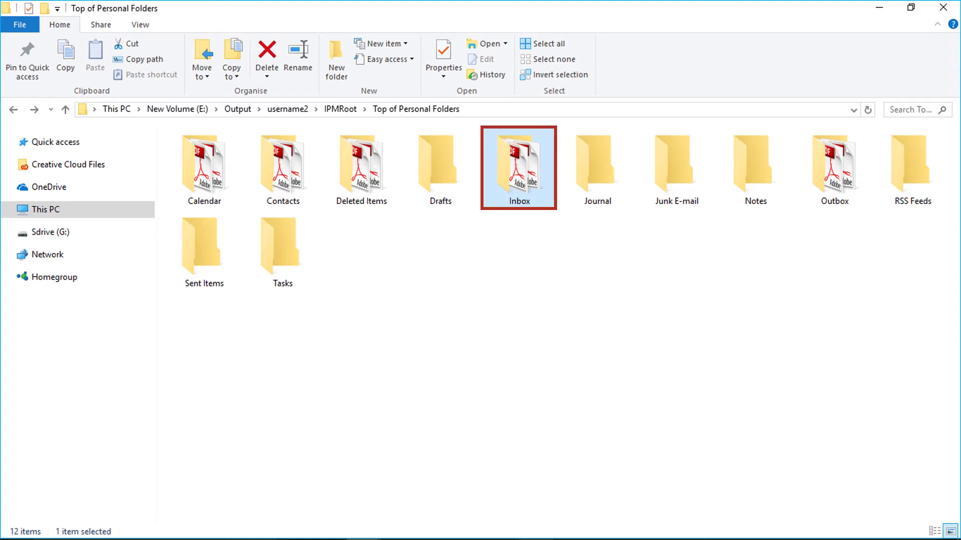
pyautogui.press('Return')
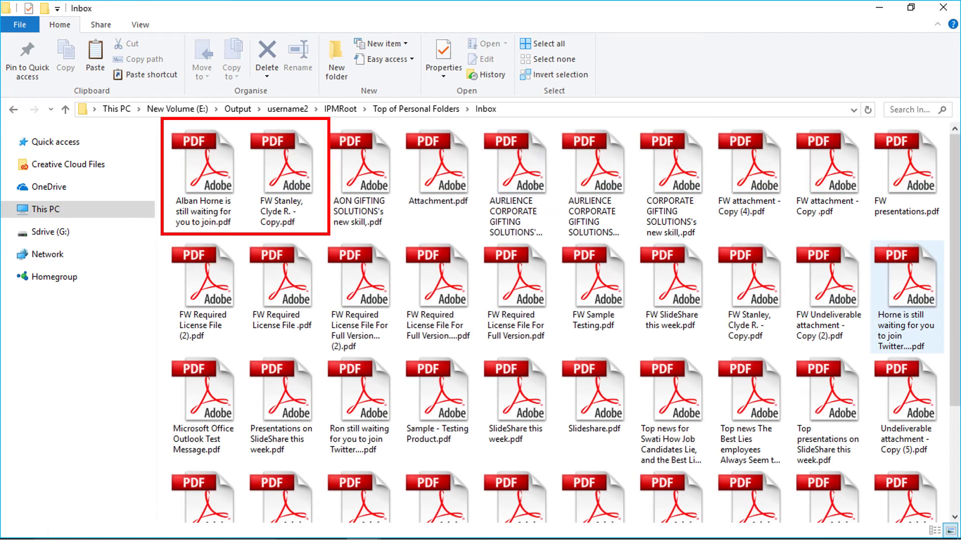